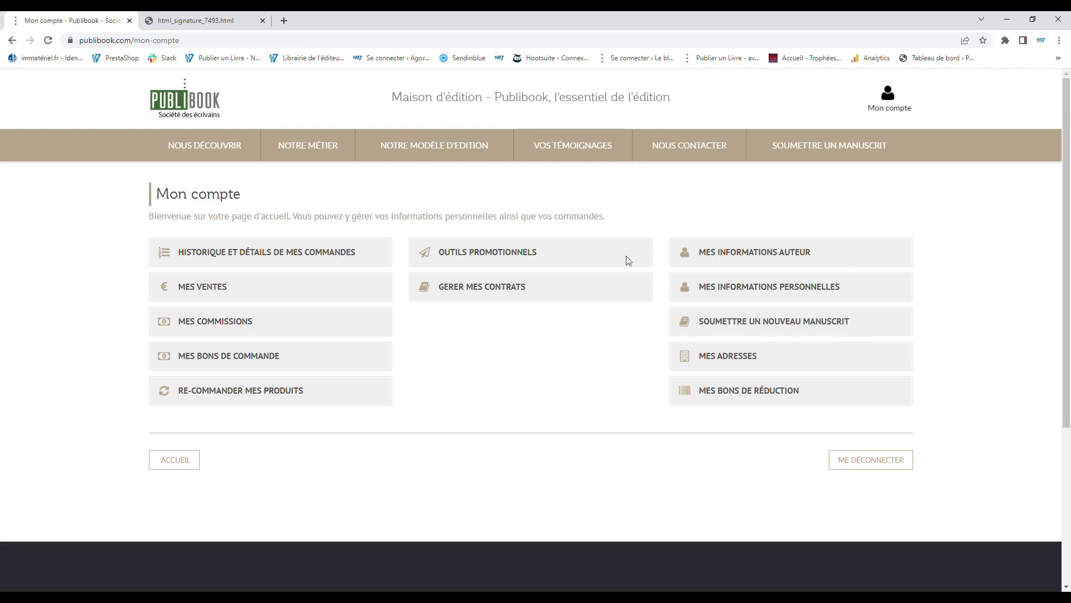
Step: Download the HTML signature for the book "Histoire des expressions populaires françaises" from the author account's promotional tools
left_click(505, 256)
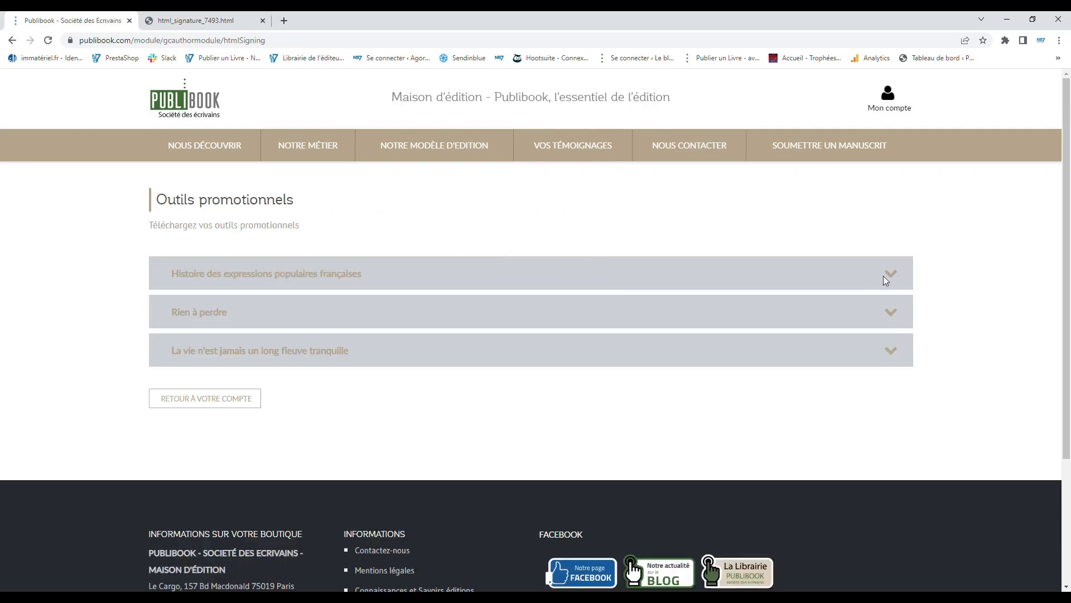
left_click(901, 282)
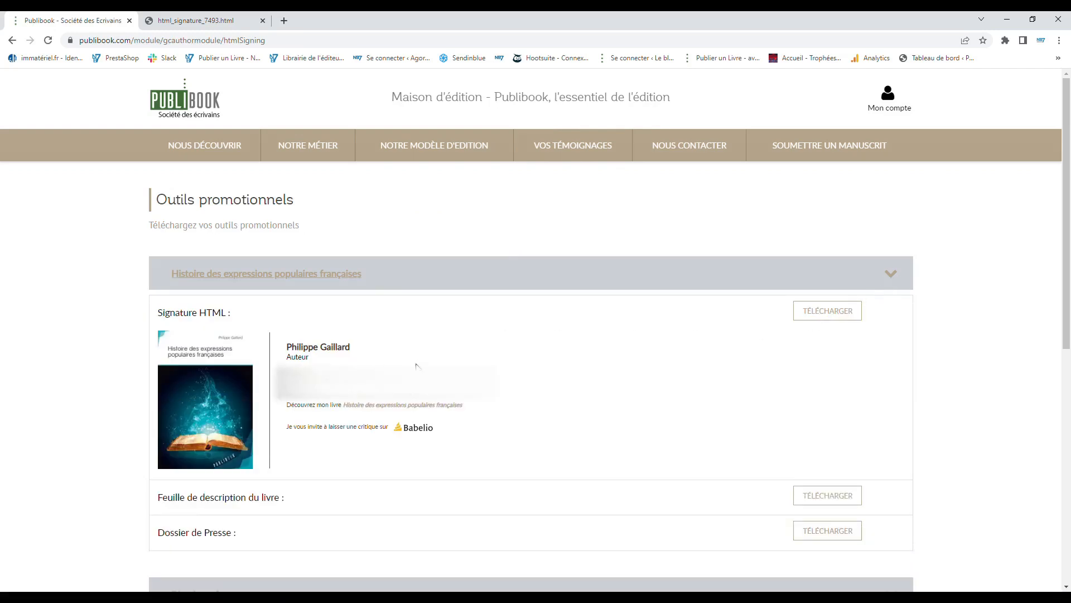
scroll(625, 329, "down", 1)
left_click(853, 254)
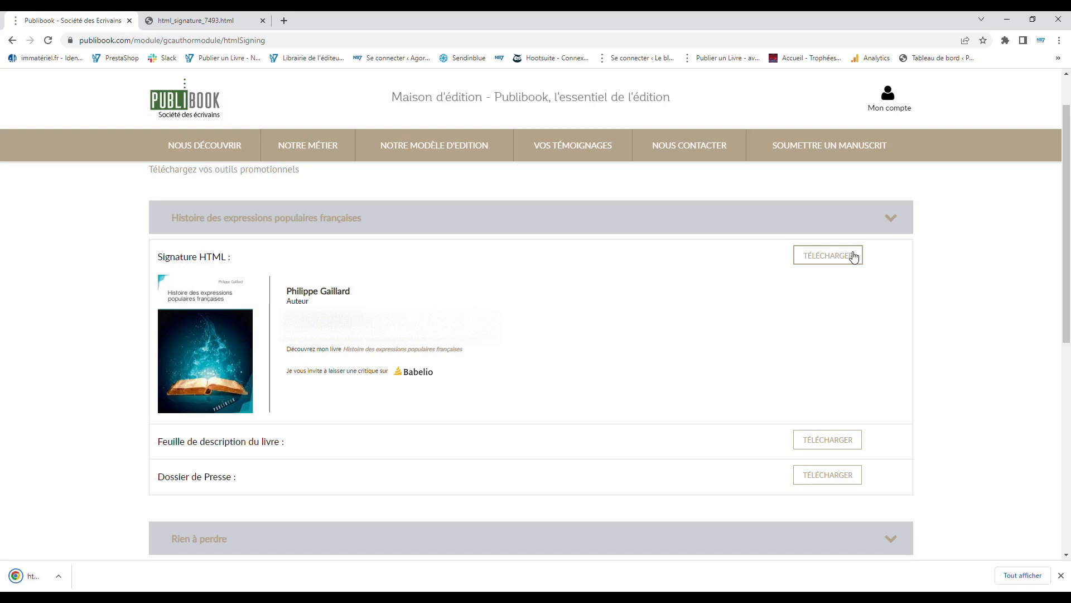
Step: Open the downloaded HTML signature file in the browser and select its entire content
left_click(48, 581)
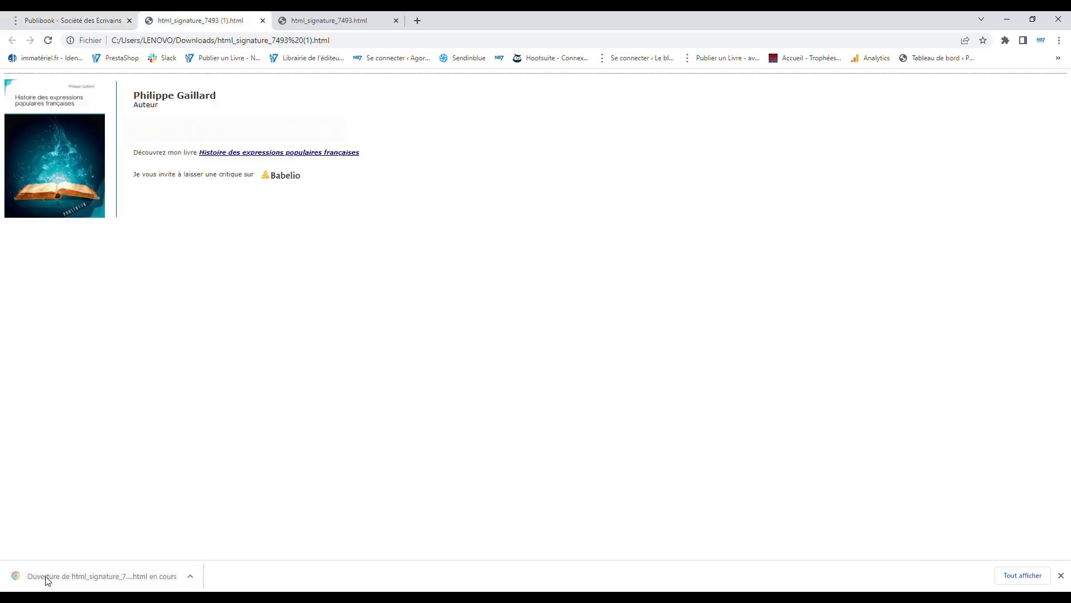
key("ctrl+a")
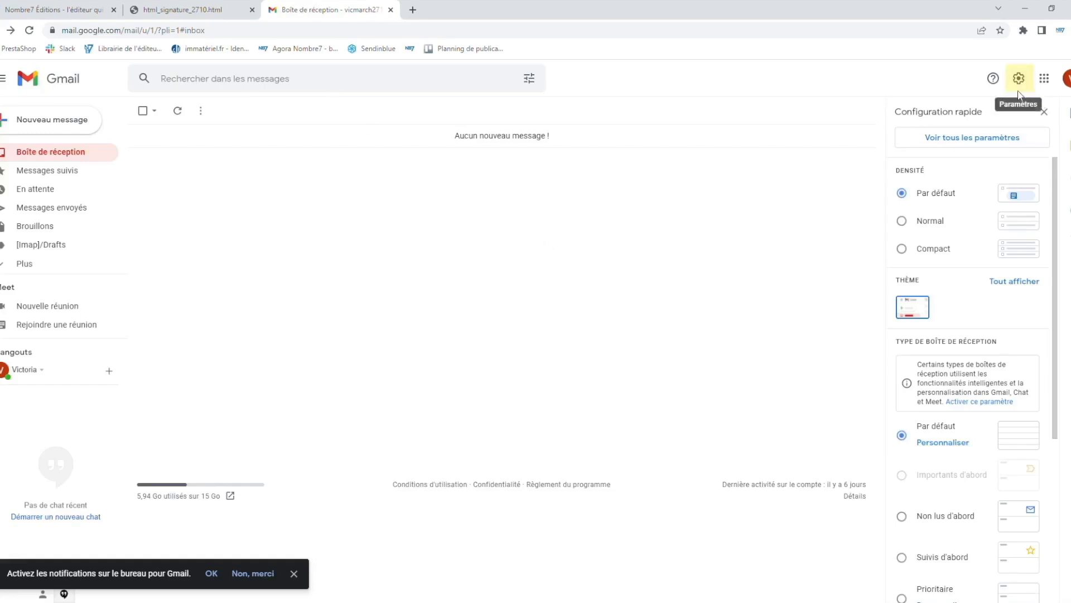
Step: Switch to Gmail and open the general section of the full settings
left_click(996, 143)
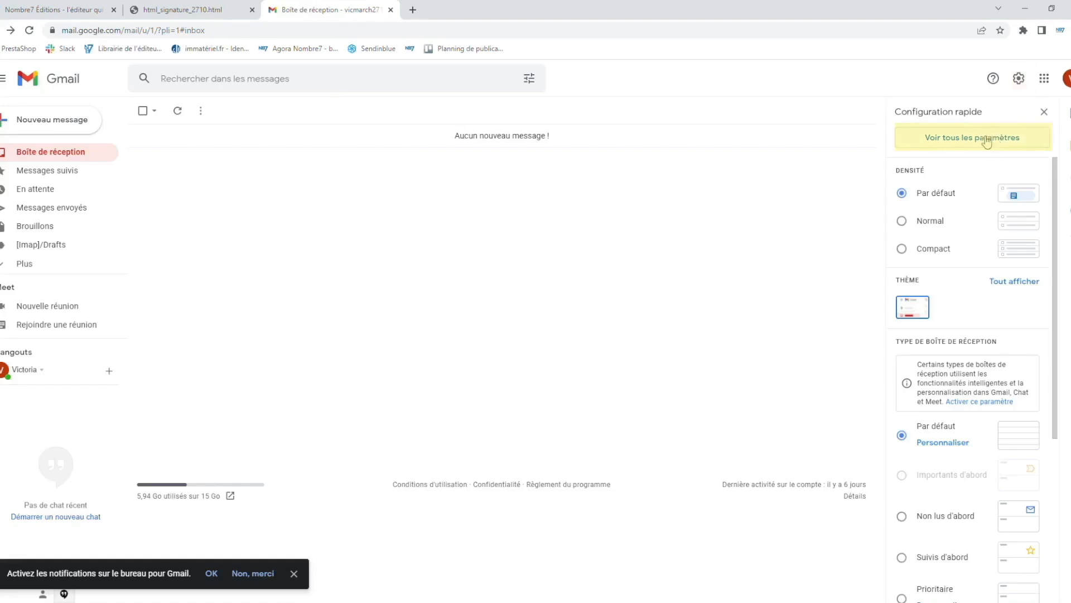
left_click(986, 139)
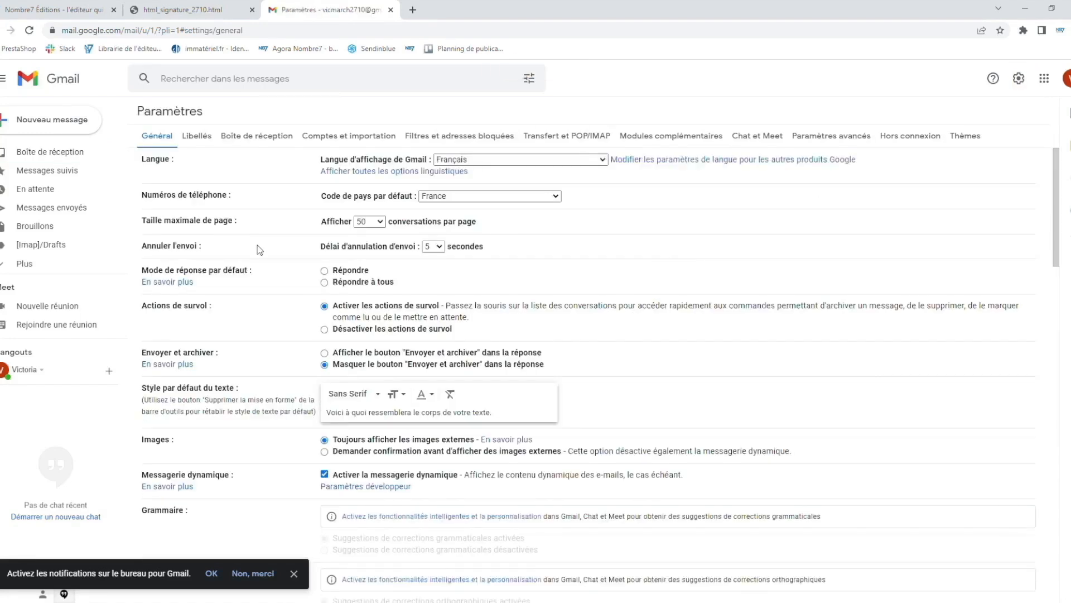
left_click(166, 132)
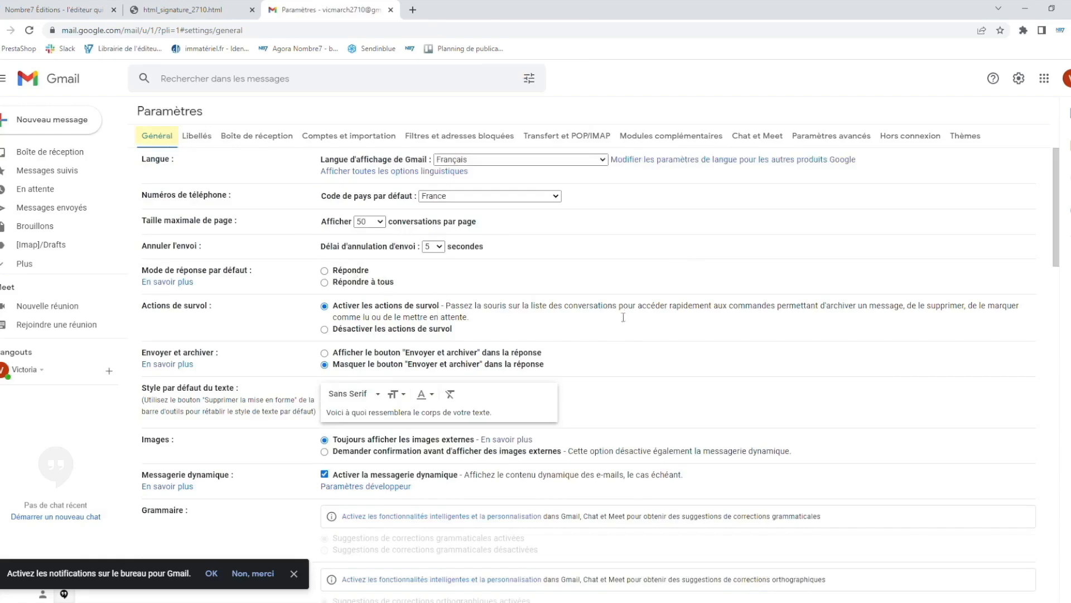
Step: Create a Gmail signature named "signature auteur" and paste the copied HTML signature into it
scroll(624, 317, "down", 15)
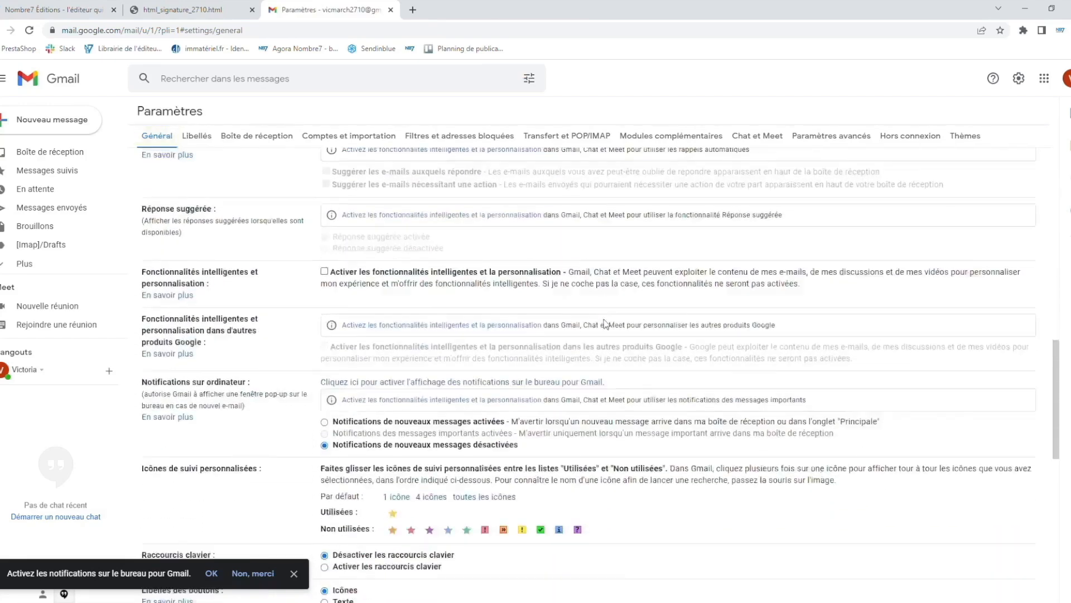
scroll(606, 324, "down", 7)
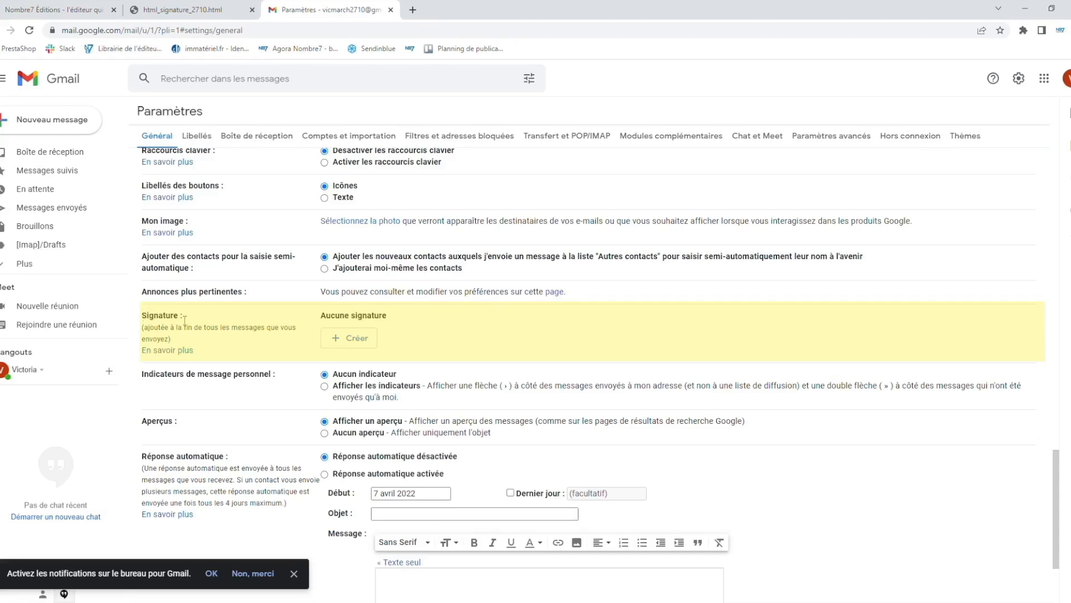
left_click(350, 339)
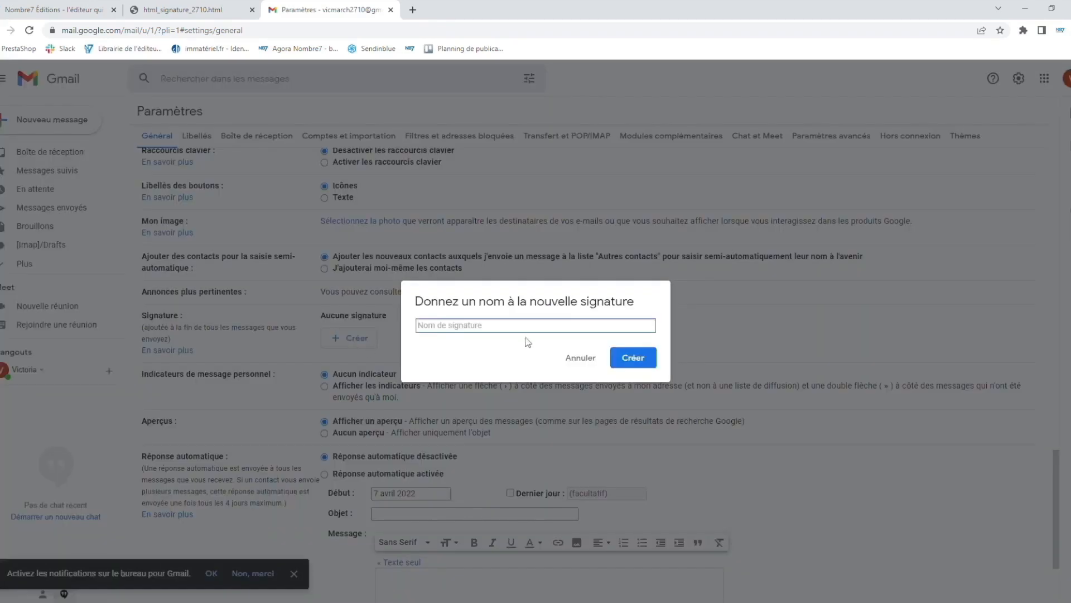
type("signature auteur")
left_click(631, 357)
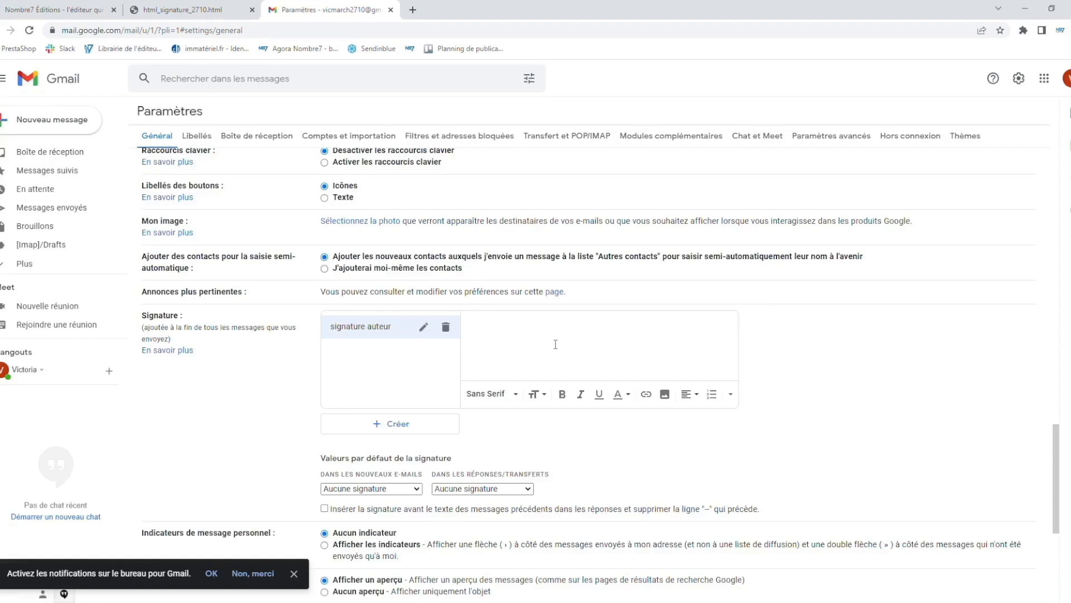
key("ctrl+v")
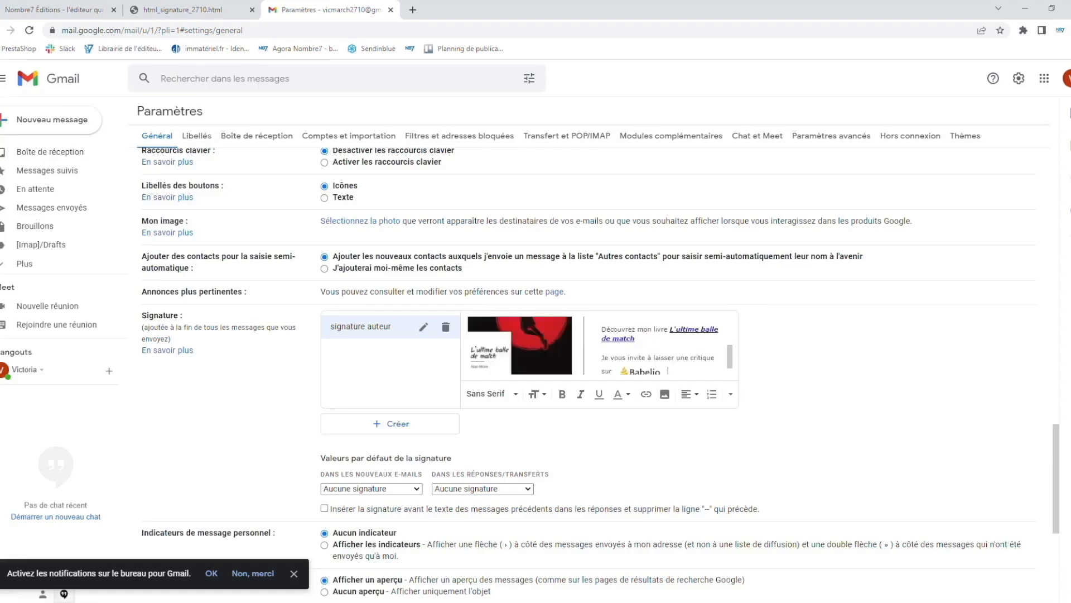
Step: Set "signature auteur" as the default signature for both new e-mails and replies/forwards
scroll(545, 357, "down", 2)
scroll(546, 357, "up", 2)
scroll(542, 361, "down", 2)
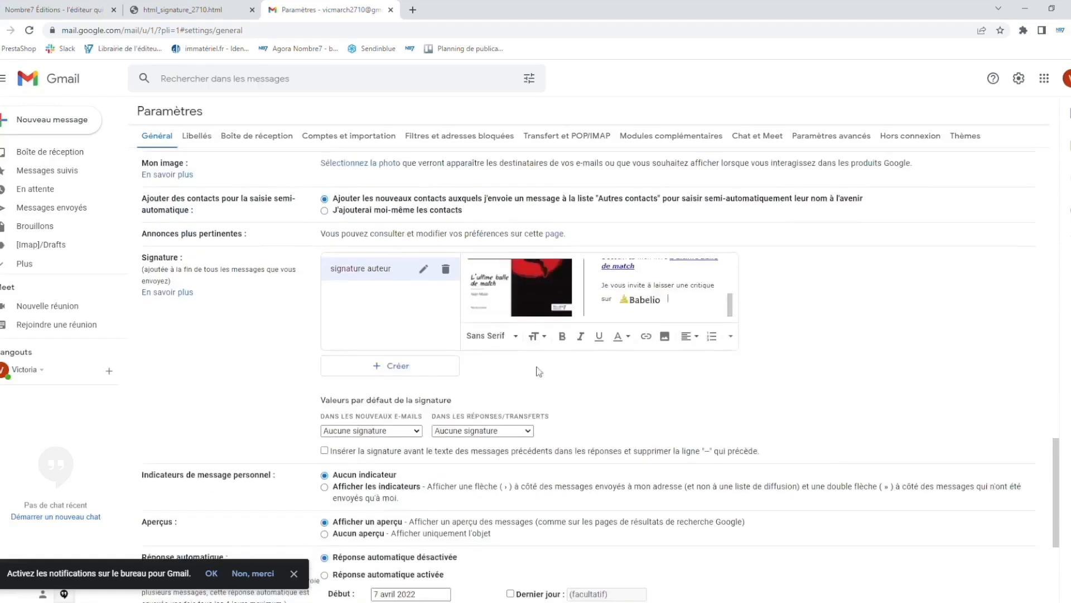
left_click(411, 433)
left_click(393, 453)
left_click(481, 433)
left_click(484, 456)
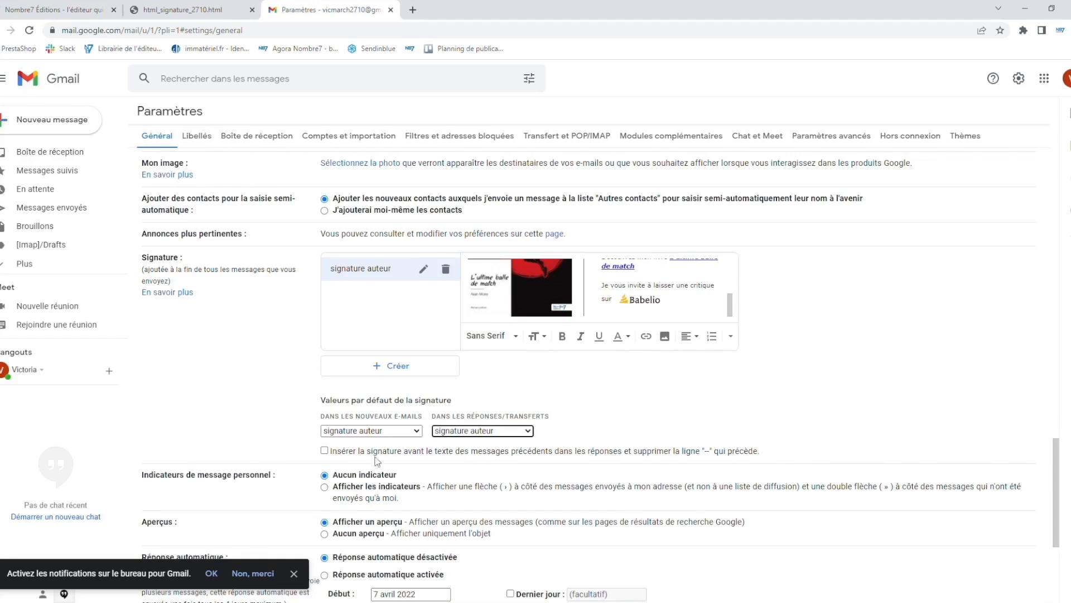
Step: Enable inserting the signature before the quoted text in replies and save the Gmail settings
left_click(324, 451)
scroll(635, 412, "down", 4)
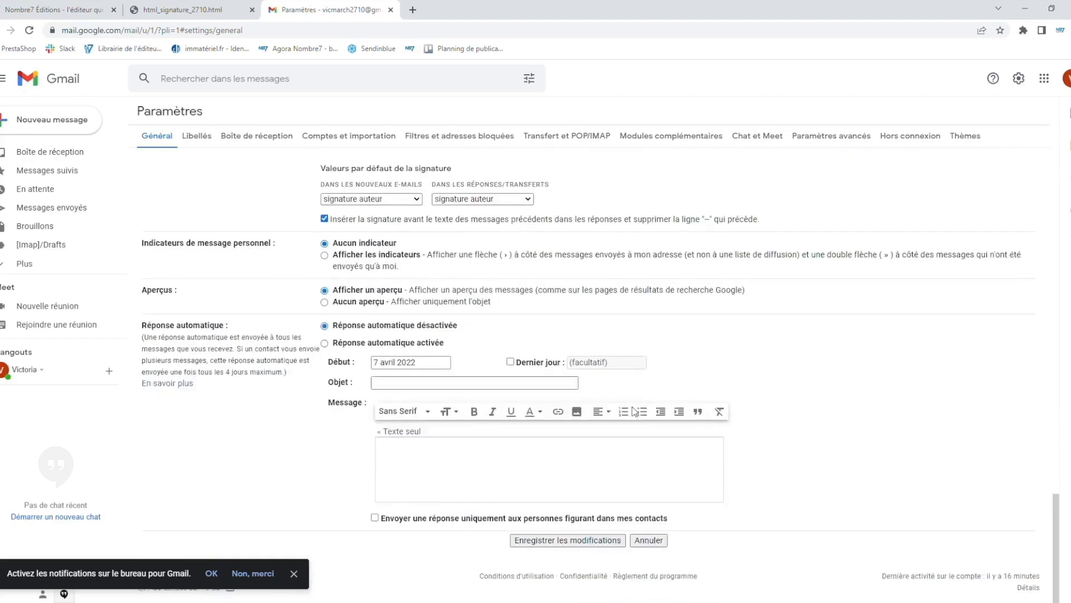
left_click(578, 539)
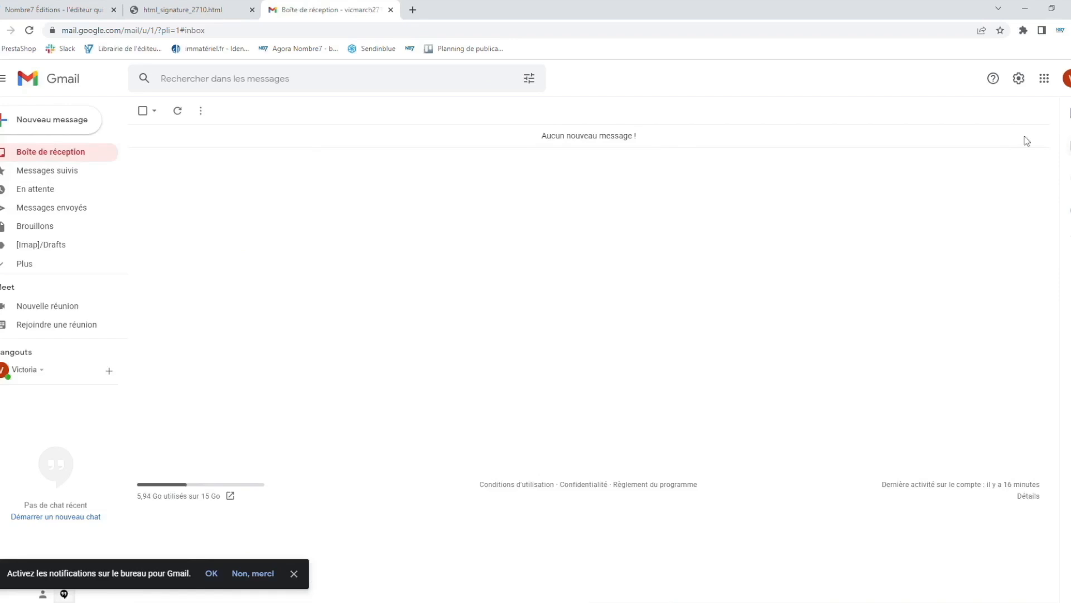
Step: Send a test e-mail with the subject "Signature test" to the account's own address and open the received message
left_click(74, 120)
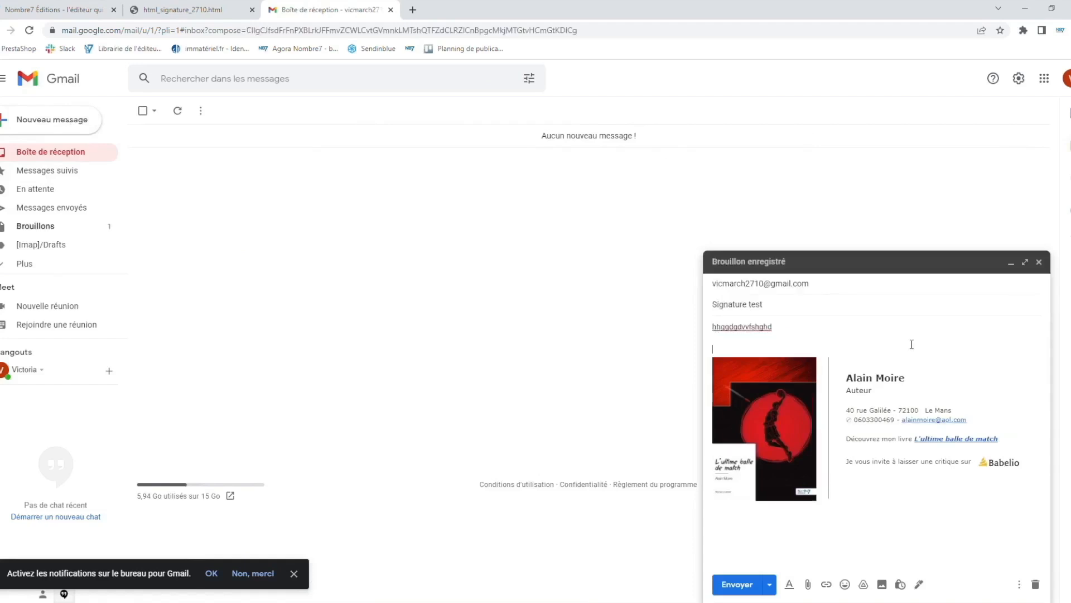
left_click(738, 586)
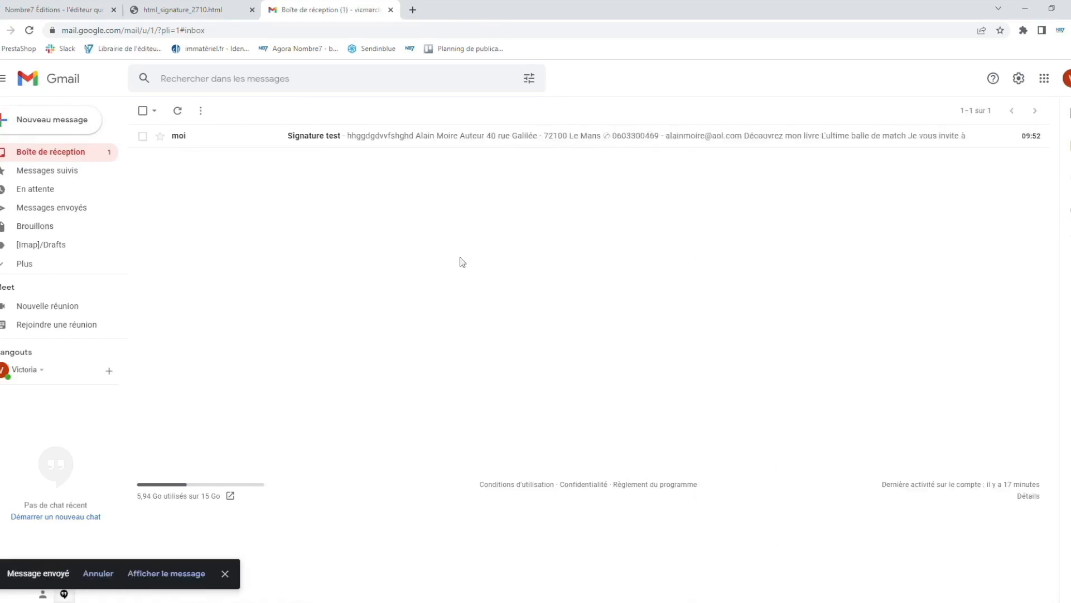
left_click(311, 136)
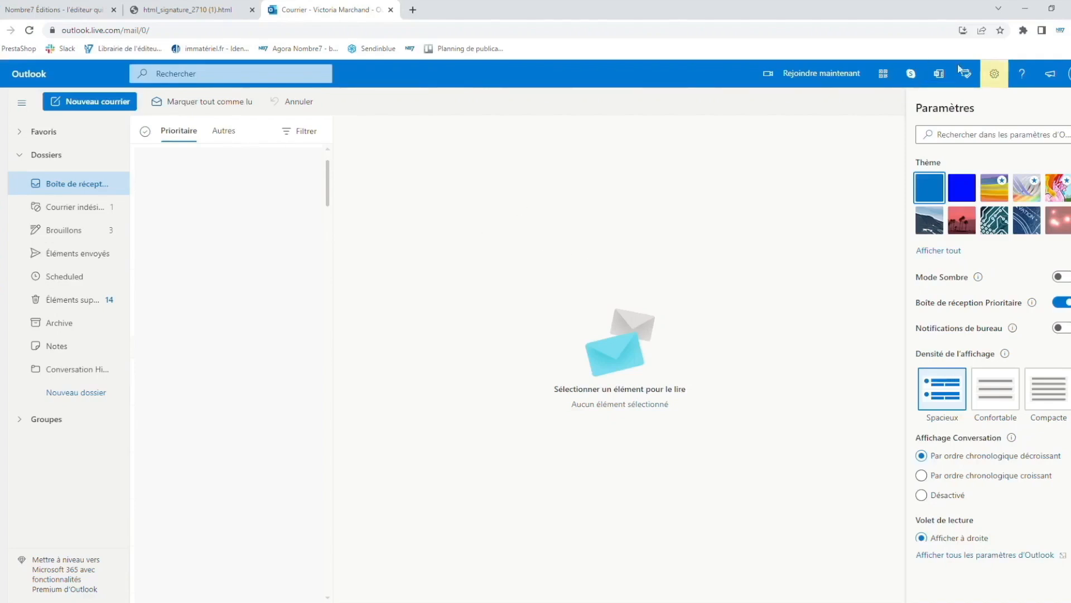
Step: Switch to Outlook on the web and open the compose and reply section of the full mail settings
scroll(993, 502, "down", 1)
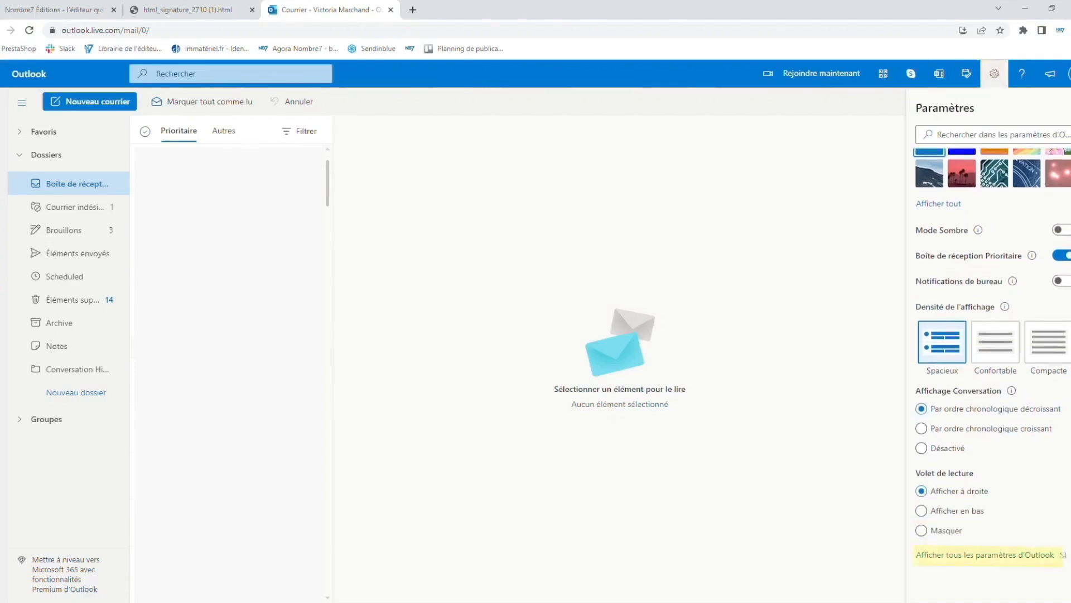
left_click(989, 555)
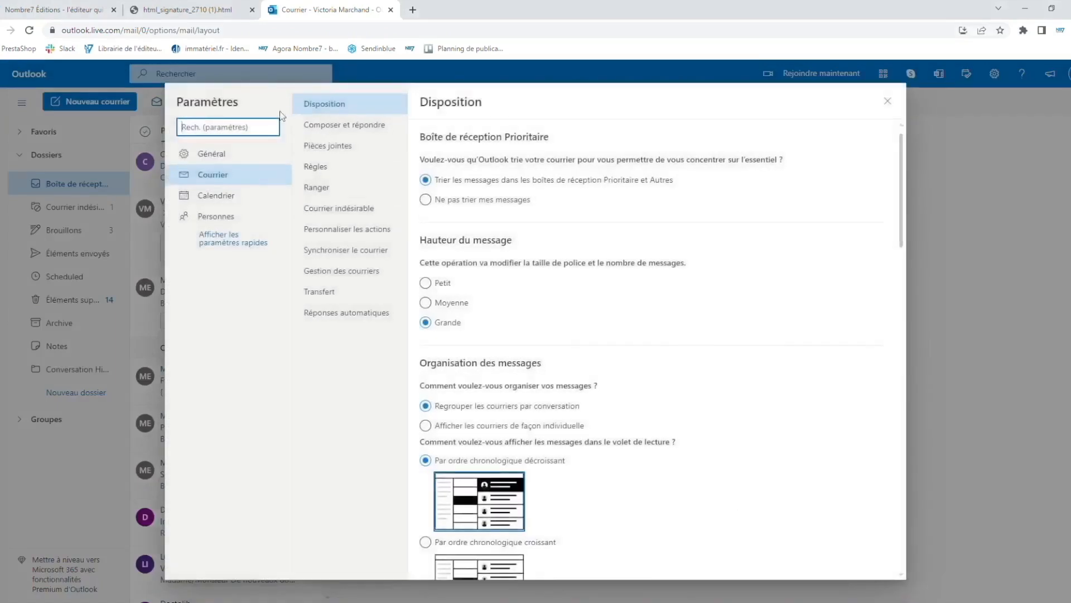
left_click(350, 126)
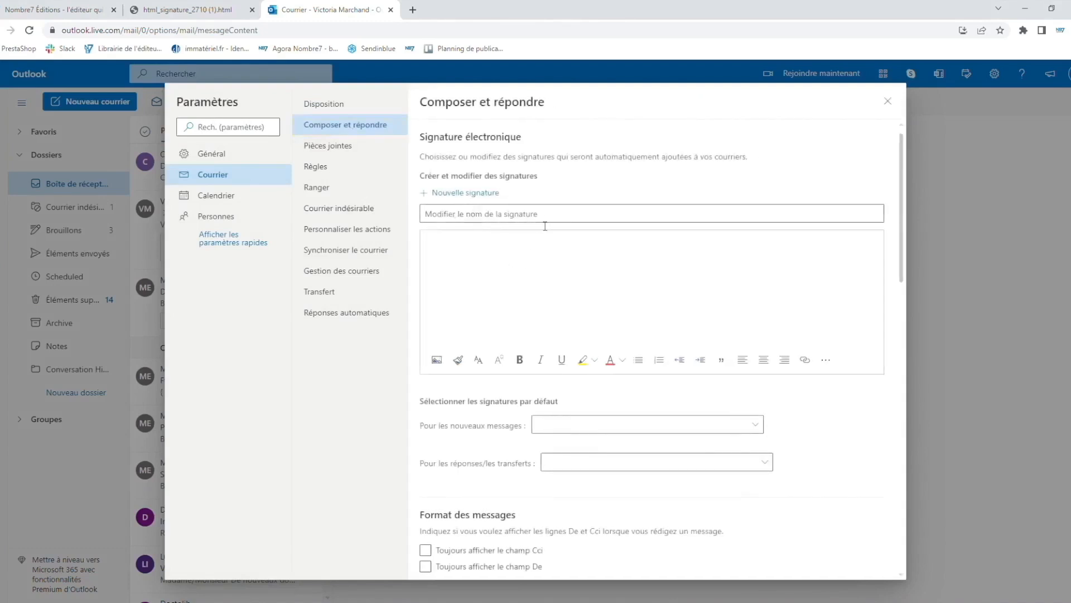
Step: Name the Outlook signature "signature auteur" and fill it with the full content copied from html_signature_2710 (1).html
left_click(462, 215)
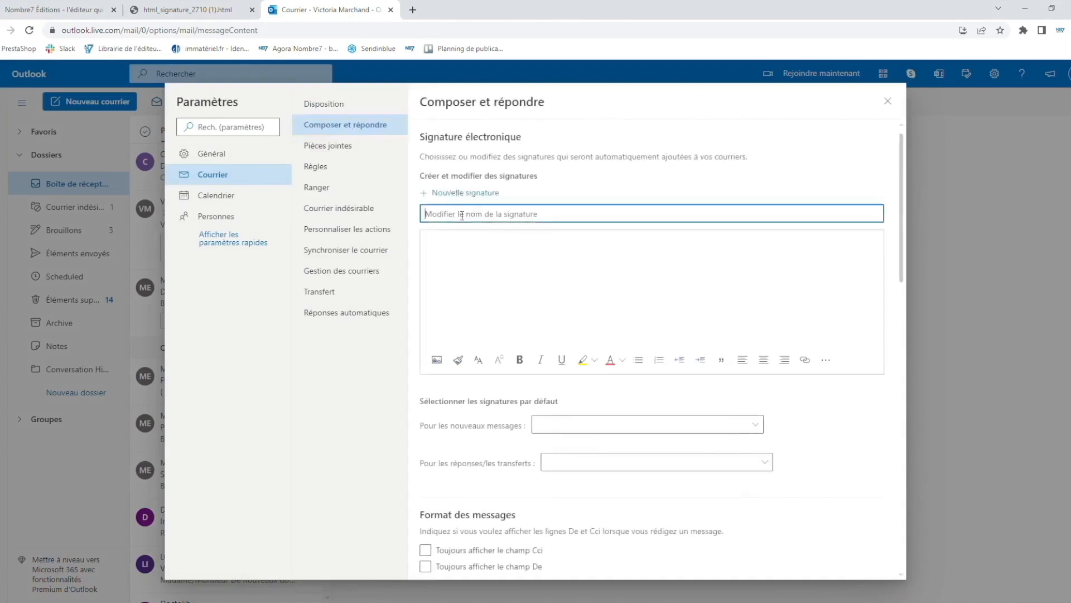
type("signature auteur")
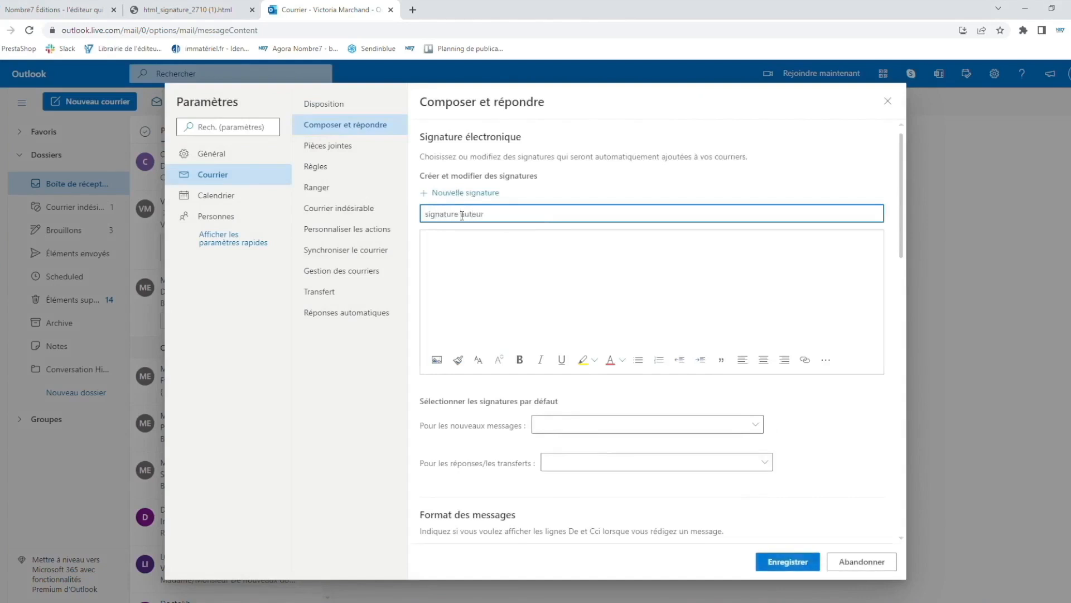
left_click(468, 238)
left_click(187, 9)
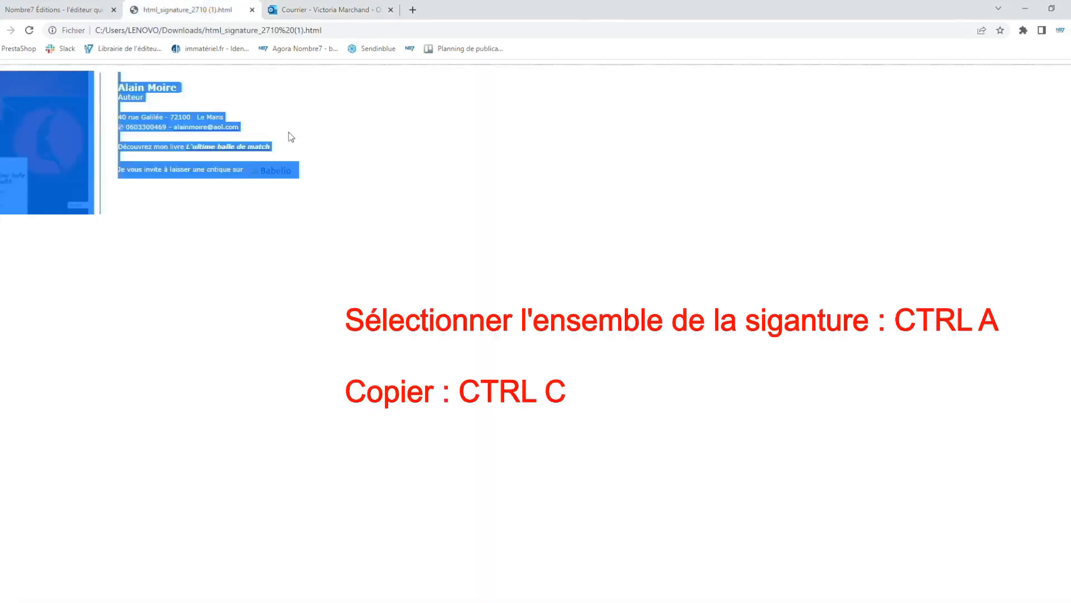
left_click(326, 8)
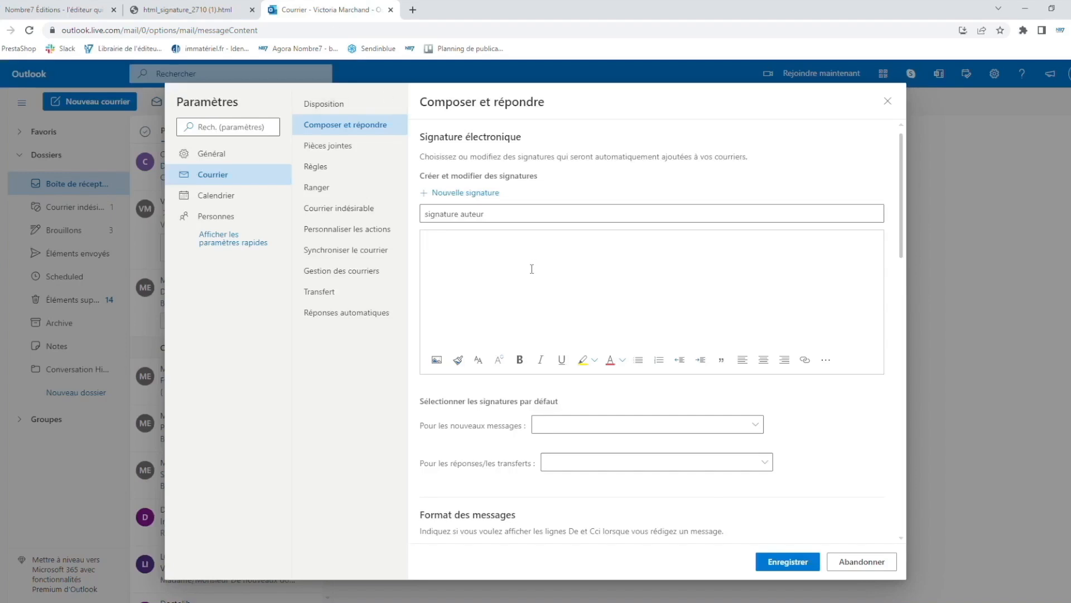
key("ctrl+v")
Step: Set "signature auteur" as the default Outlook signature for new messages and for replies/forwards
scroll(672, 324, "down", 5)
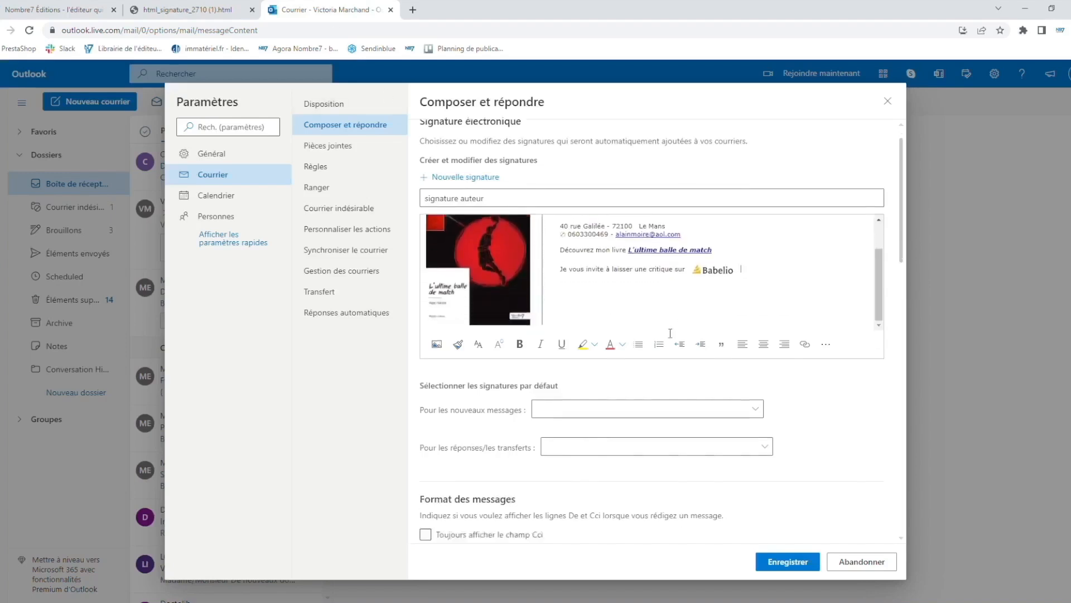
left_click(595, 257)
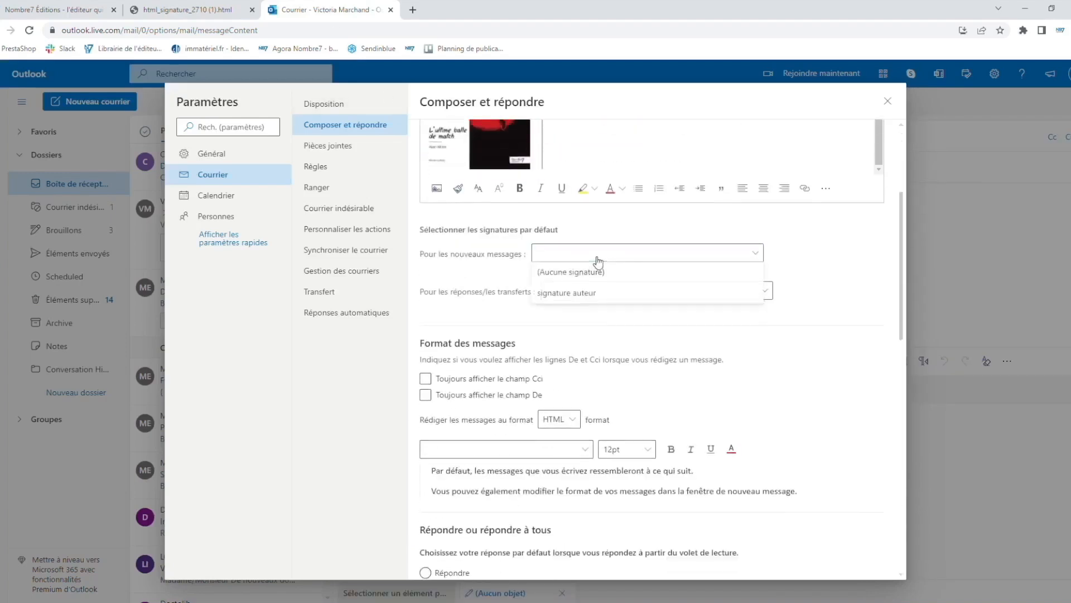
left_click(621, 301)
left_click(642, 289)
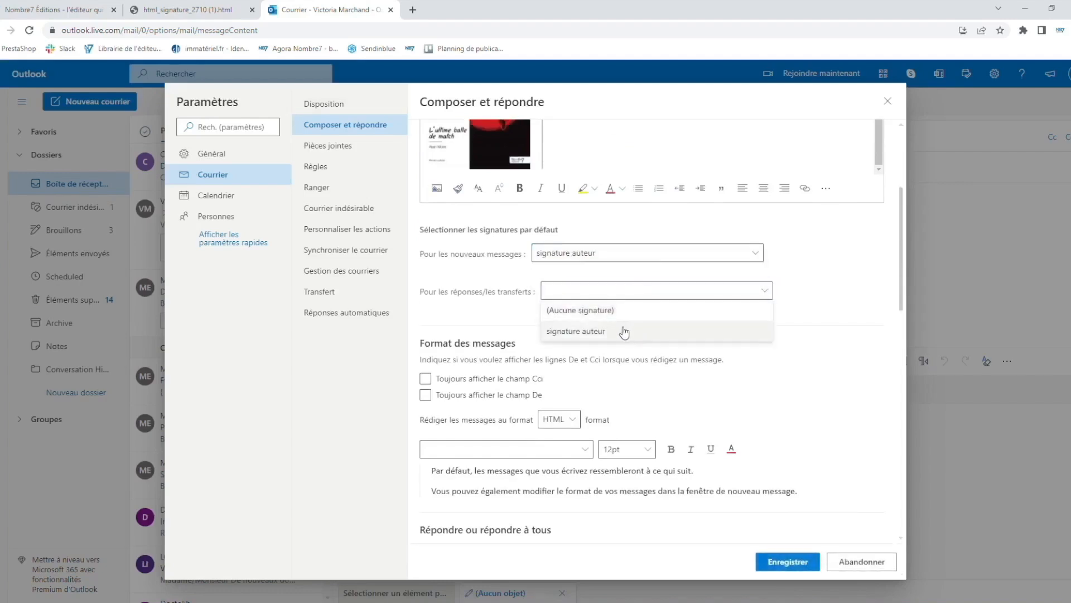
left_click(622, 331)
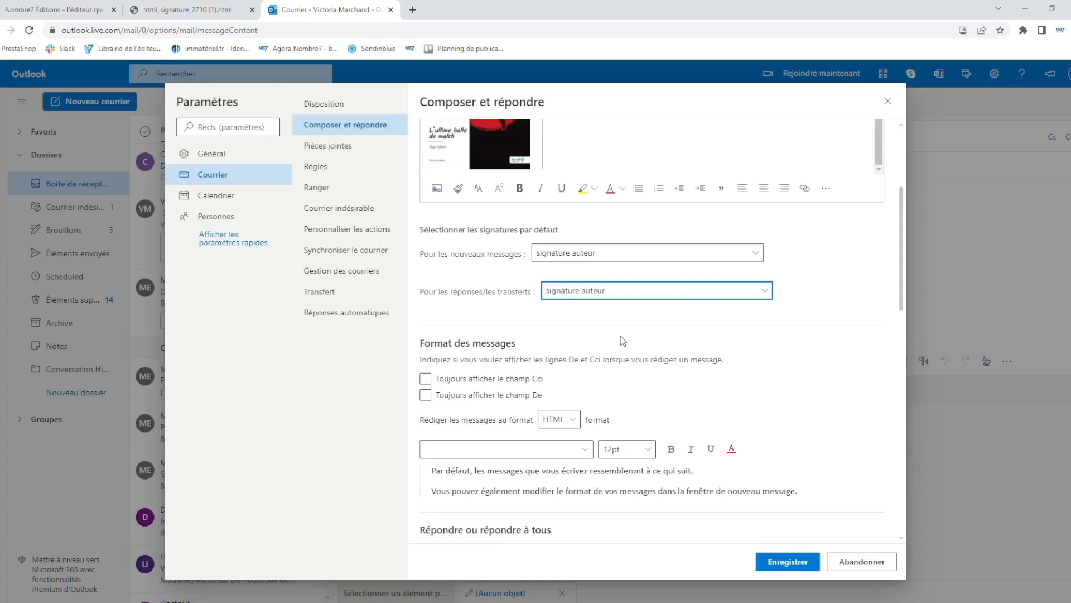
Step: Save the Outlook compose and reply settings and close the settings window
scroll(795, 419, "down", 3)
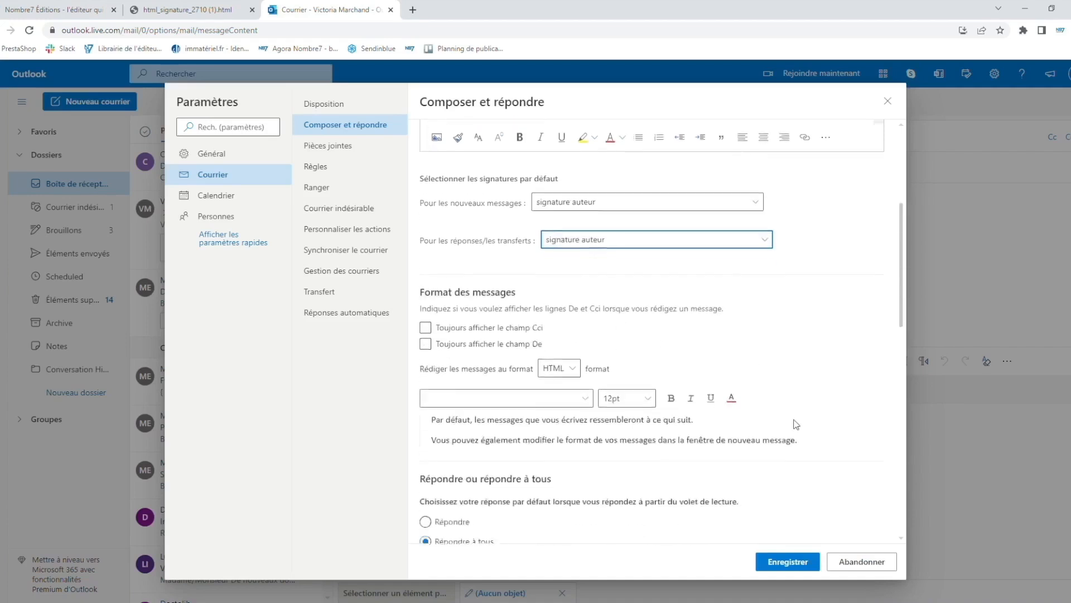
left_click(802, 564)
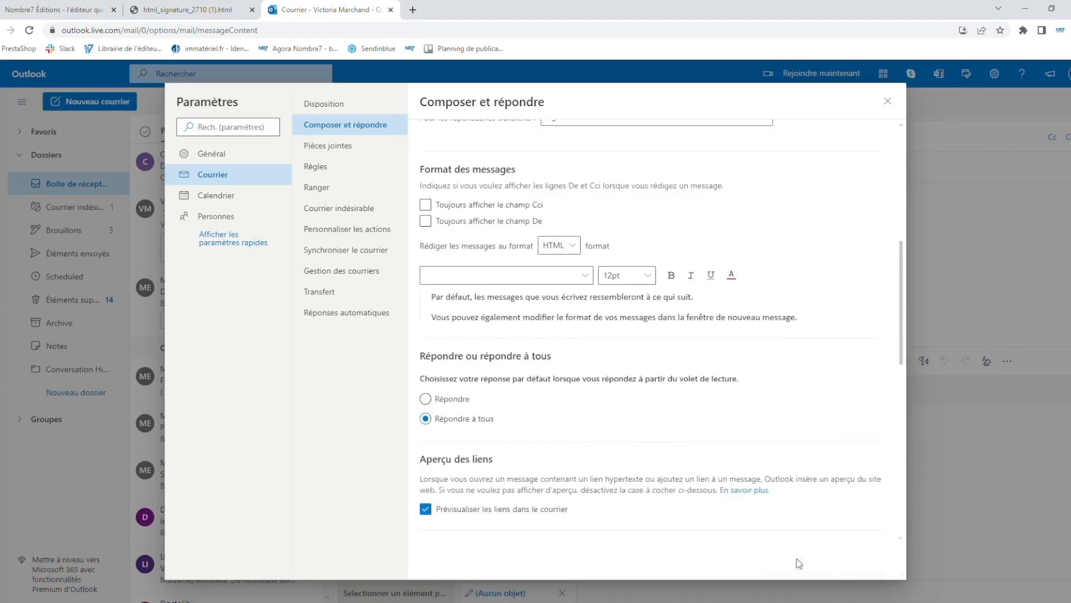
scroll(726, 531, "down", 4)
scroll(612, 468, "down", 5)
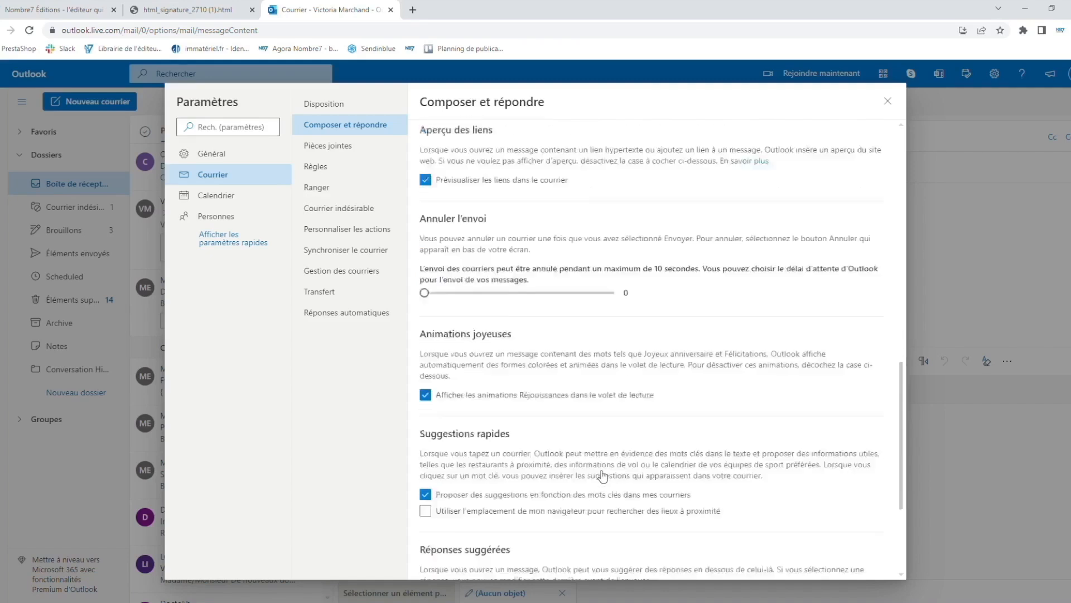
left_click(888, 101)
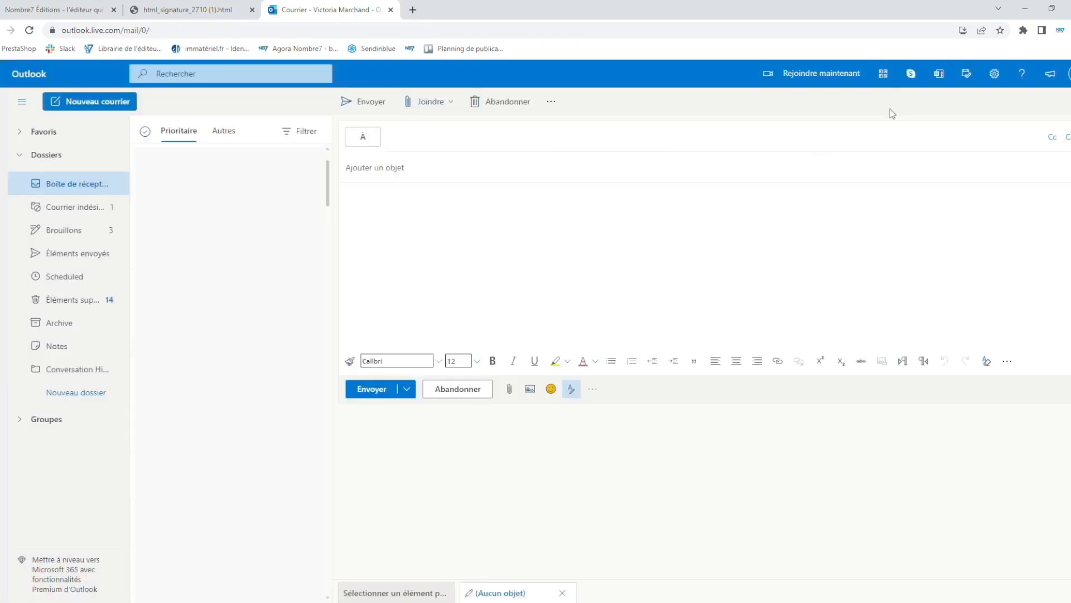
Step: Send a new Outlook message with the subject "signature test" and the text "Bonjour," to the account's own address, and open the received copy
left_click(120, 104)
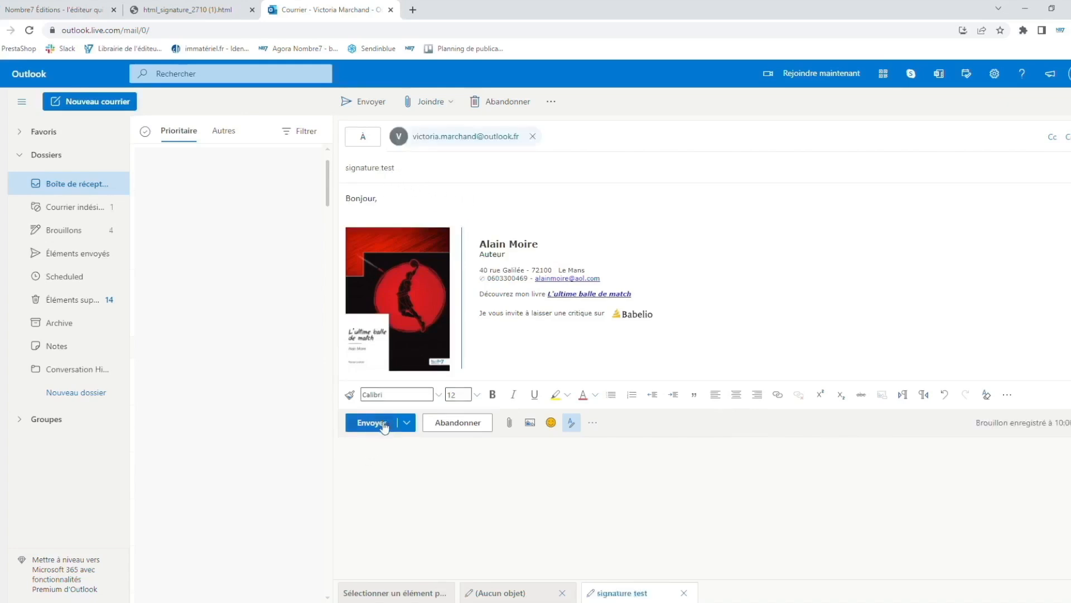
left_click(371, 422)
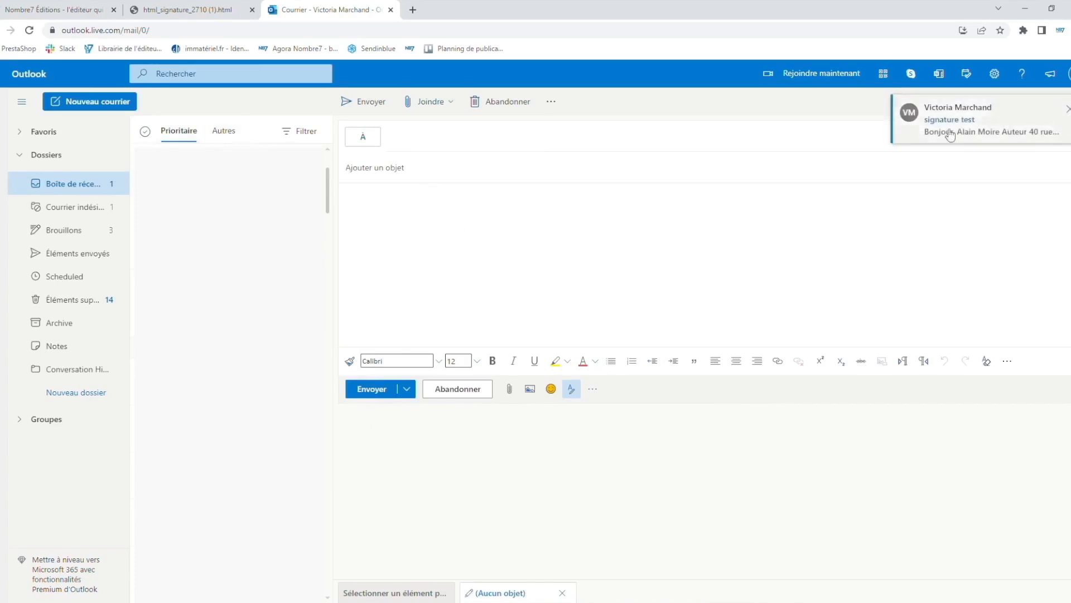
left_click(988, 146)
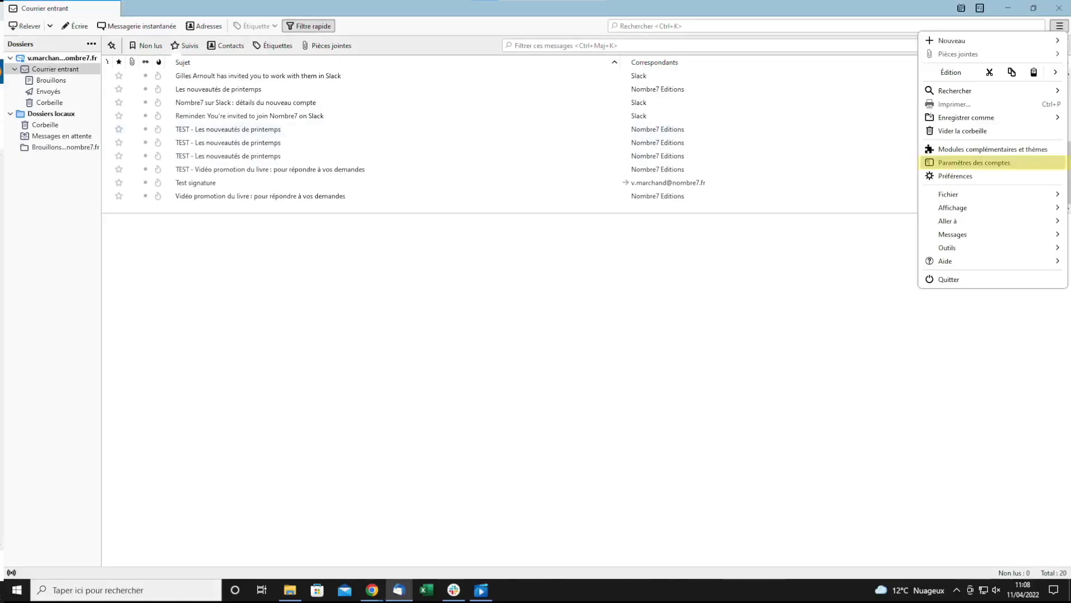
Step: Switch to Thunderbird and, in the mail account's settings, attach the signature from the downloaded file html_signature_2710 (1).html
left_click(960, 163)
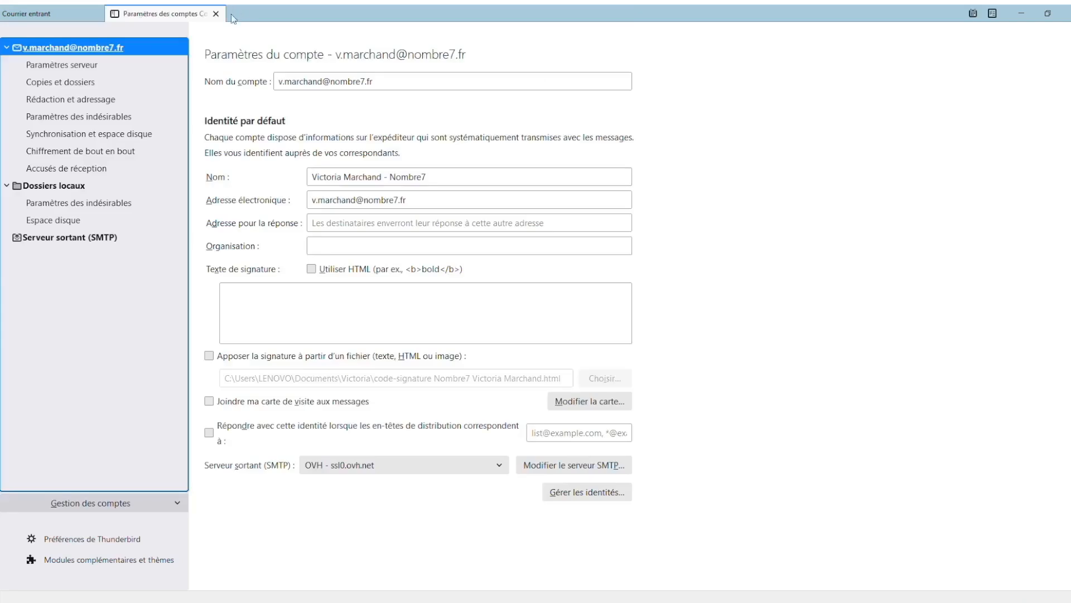
left_click(208, 355)
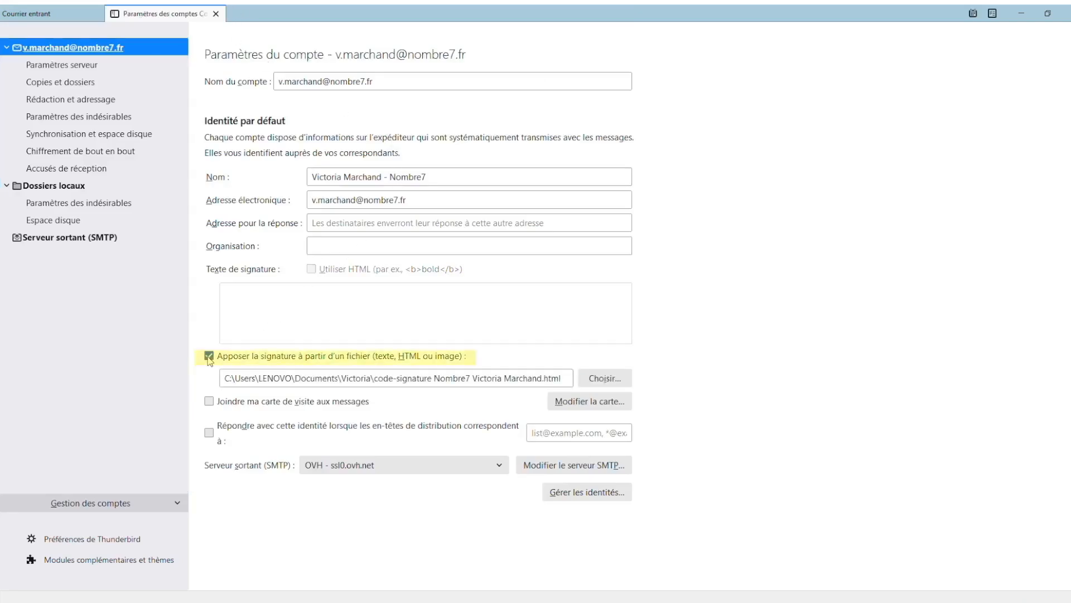
left_click(610, 379)
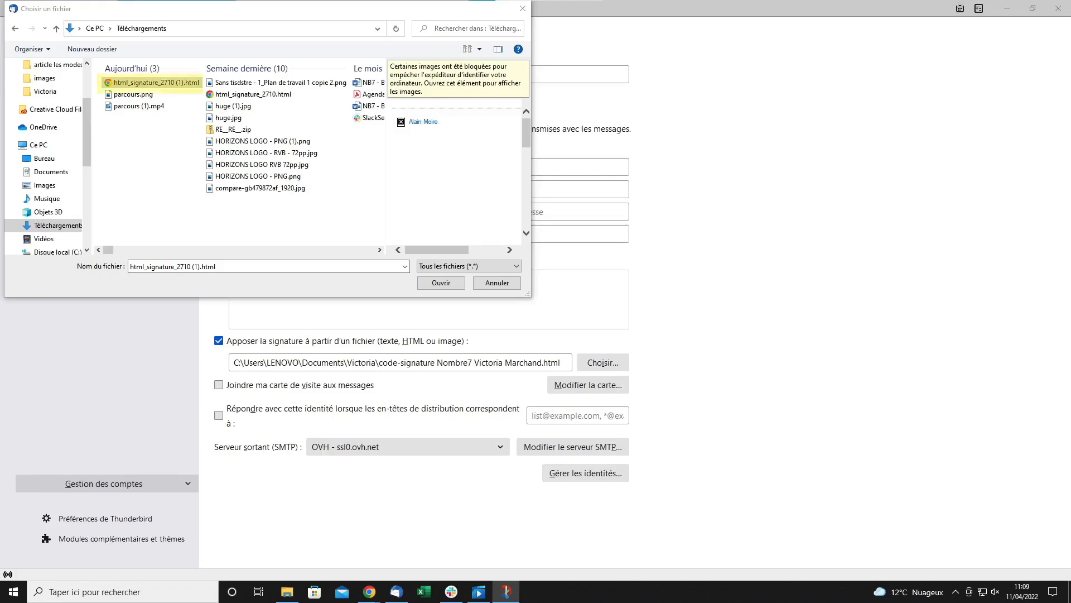
left_click(441, 283)
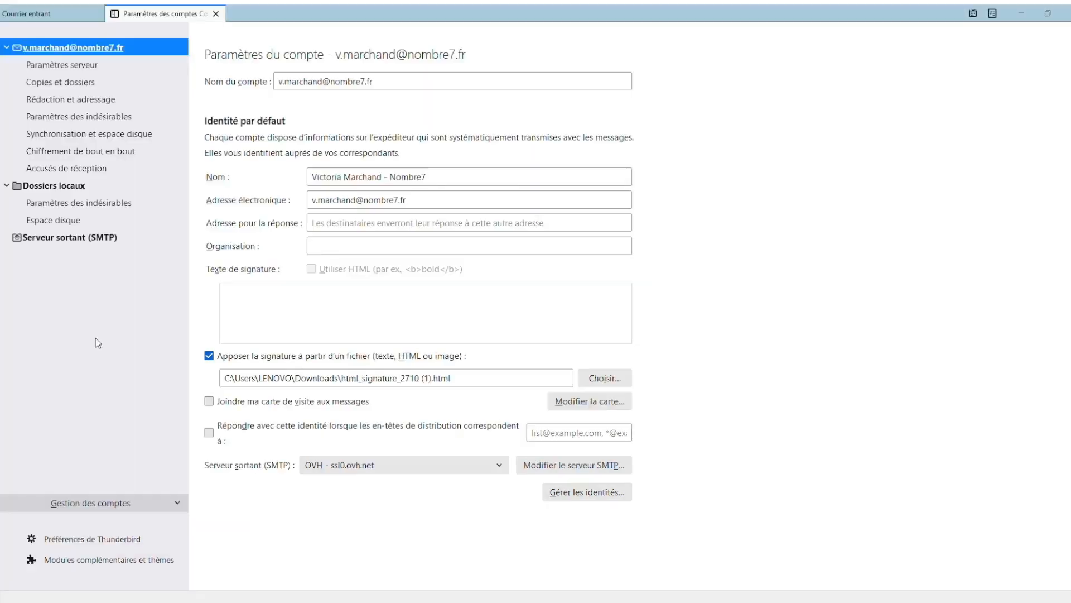
Step: Return to the Thunderbird inbox and start a new message to check the inserted signature
left_click(72, 5)
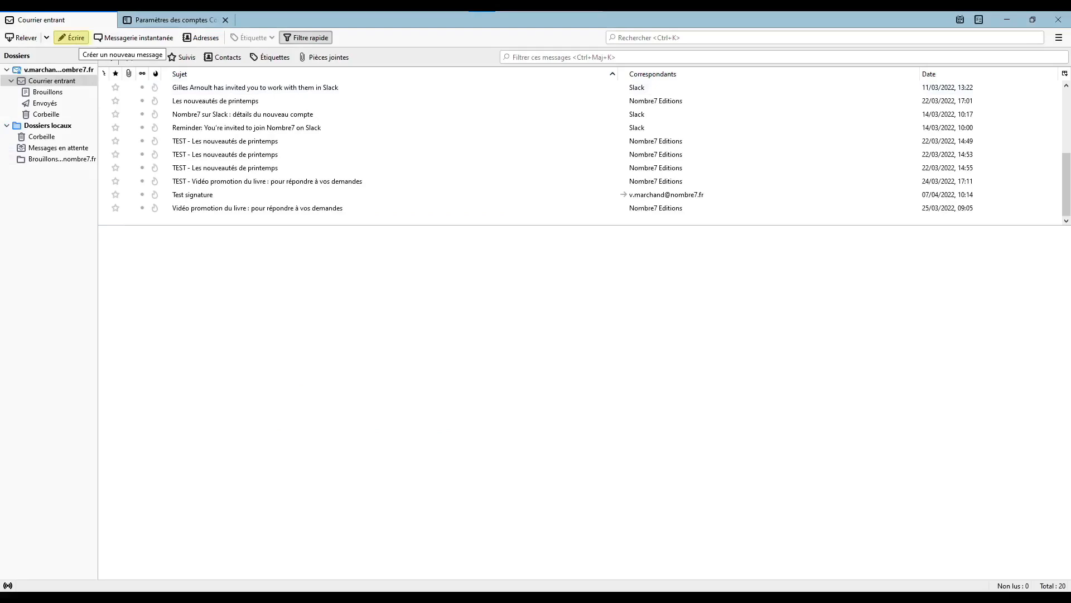
left_click(71, 37)
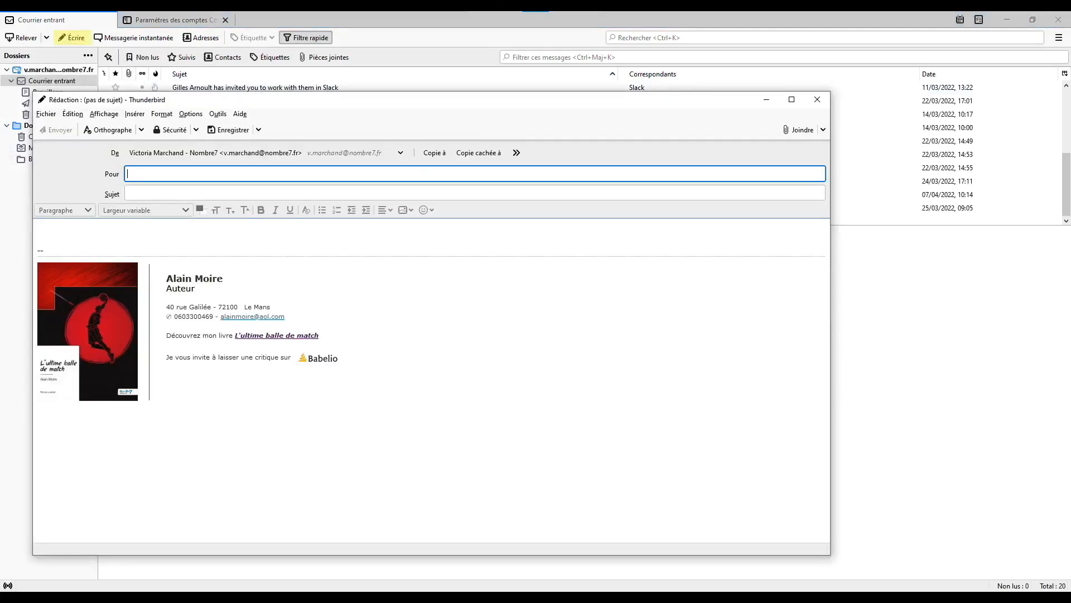